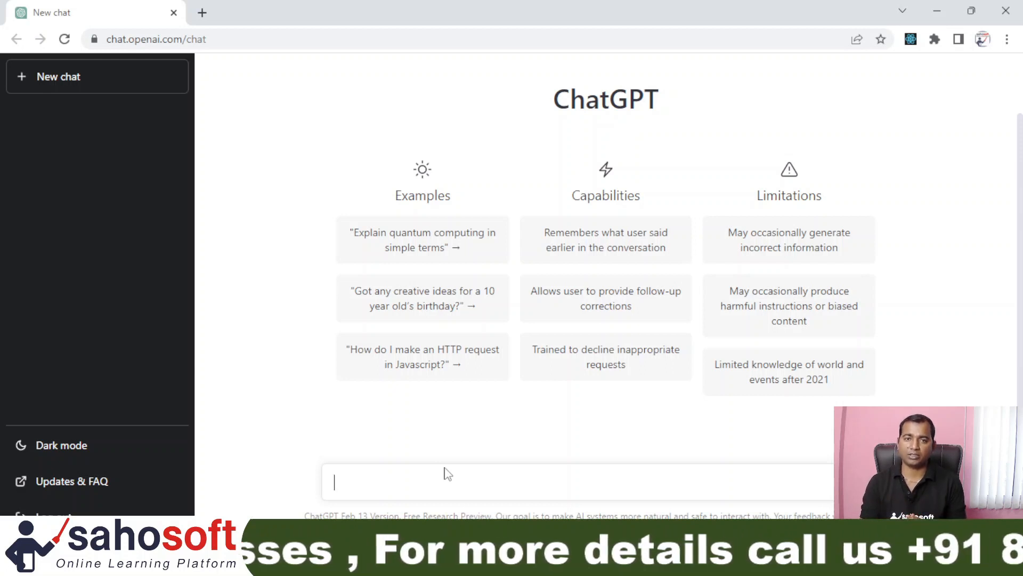
Step: Send the greeting "hi" in the chat, and ask "what is you name ?" as the follow-up message
text(hi)
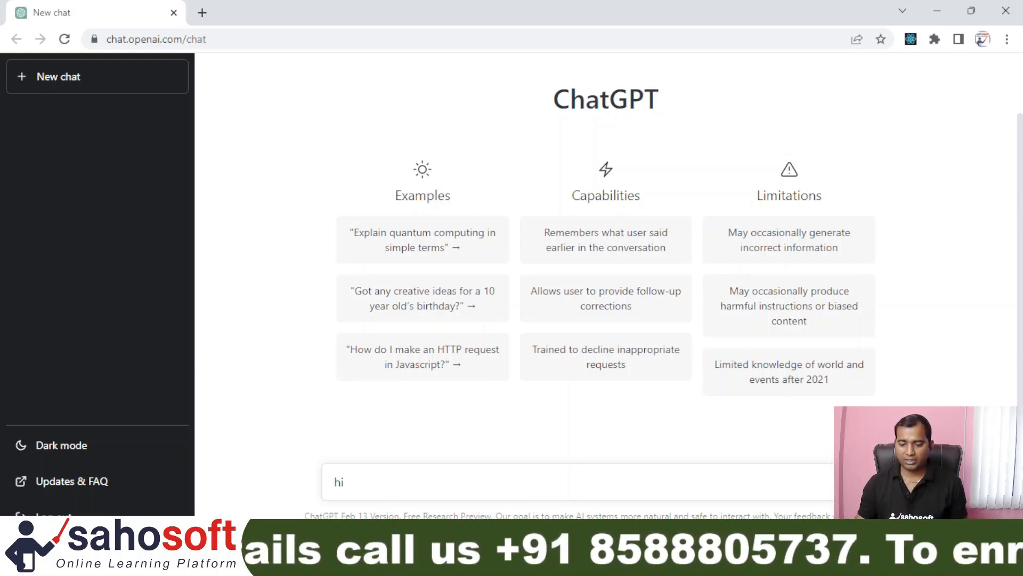
key(Return)
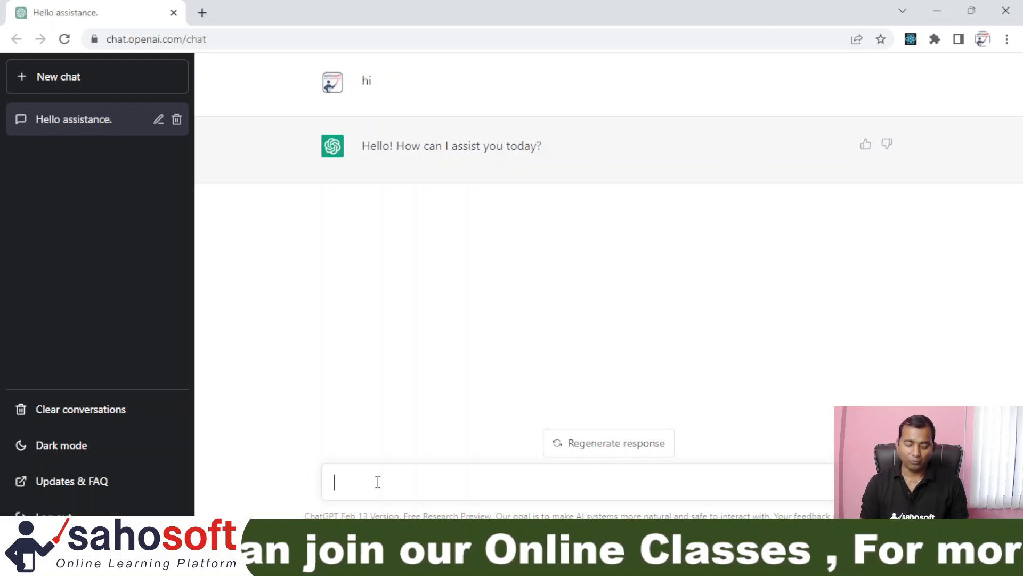
text(what n)
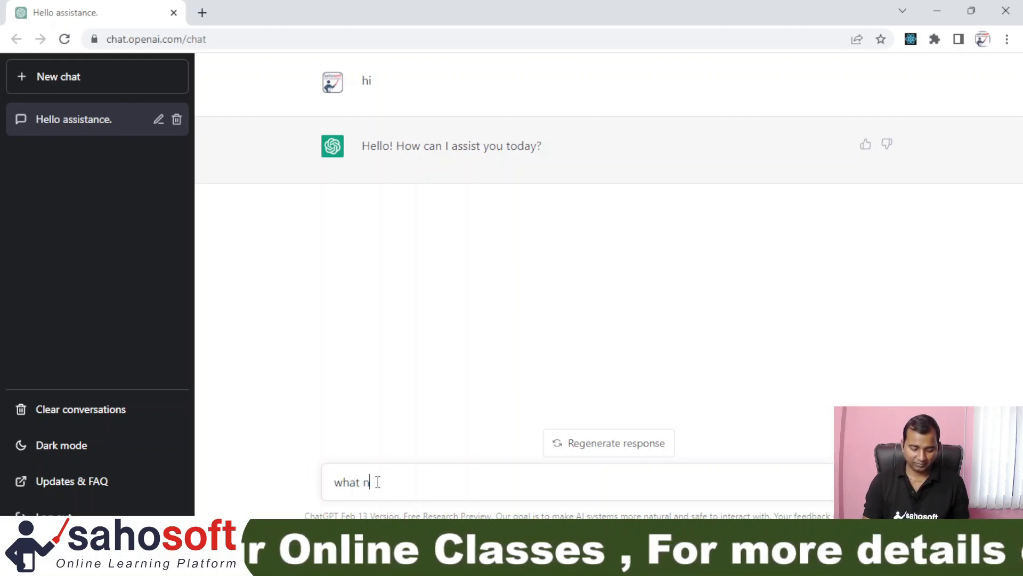
text(ame)
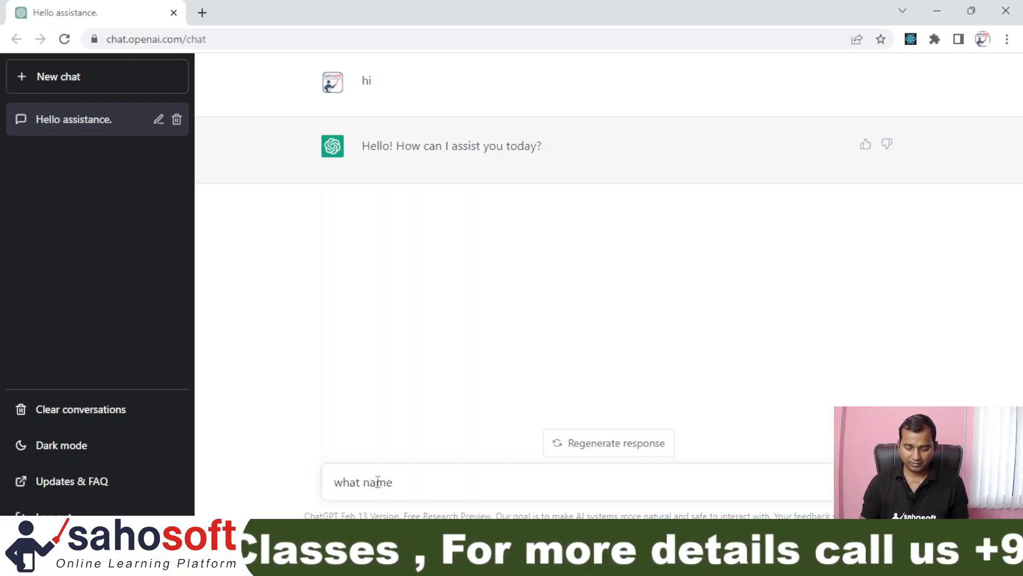
key(BackSpace)
key(BackSpace)
key(BackSpace)
key(BackSpace)
key(BackSpace)
text(is you name)
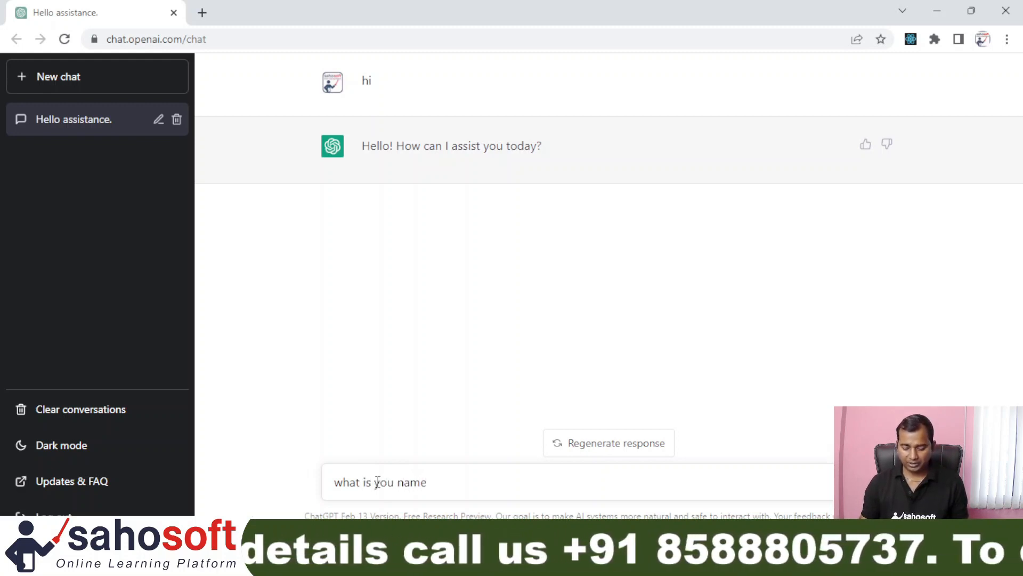
text( ?)
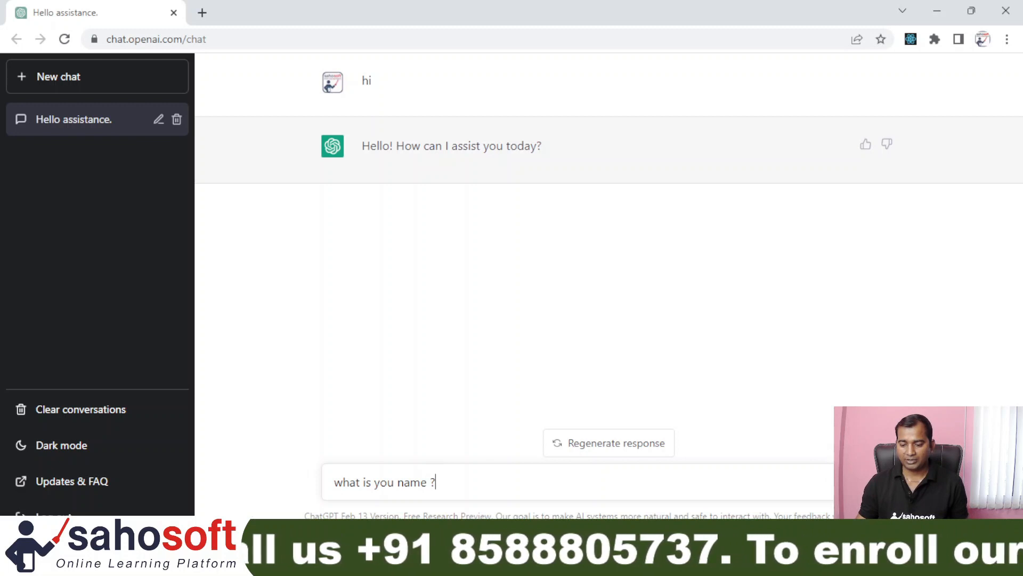
key(Return)
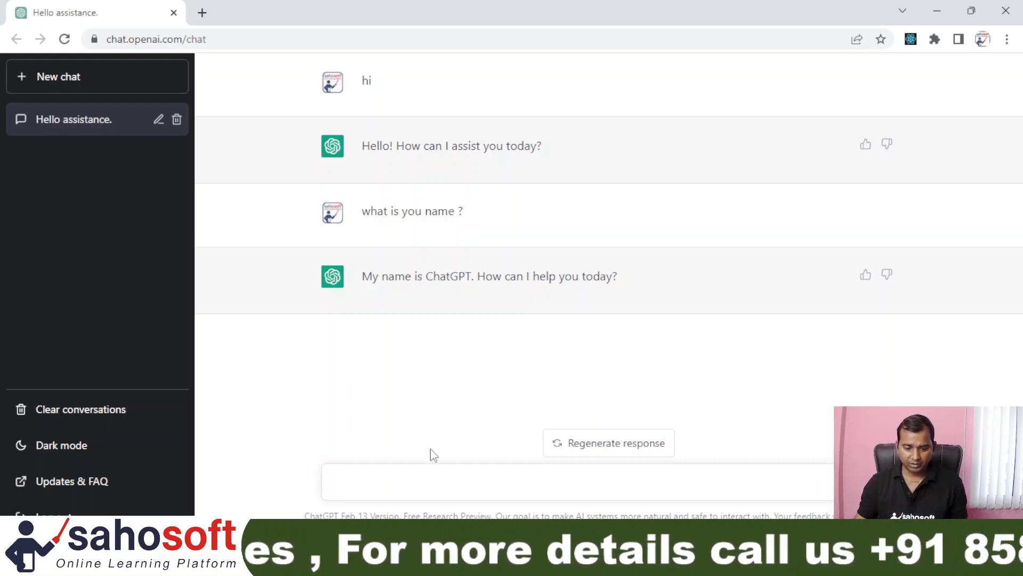
Step: Ask for the chatbot's name in Hindi by sending the message "aapka name kya hai"
click(403, 482)
text(aapn)
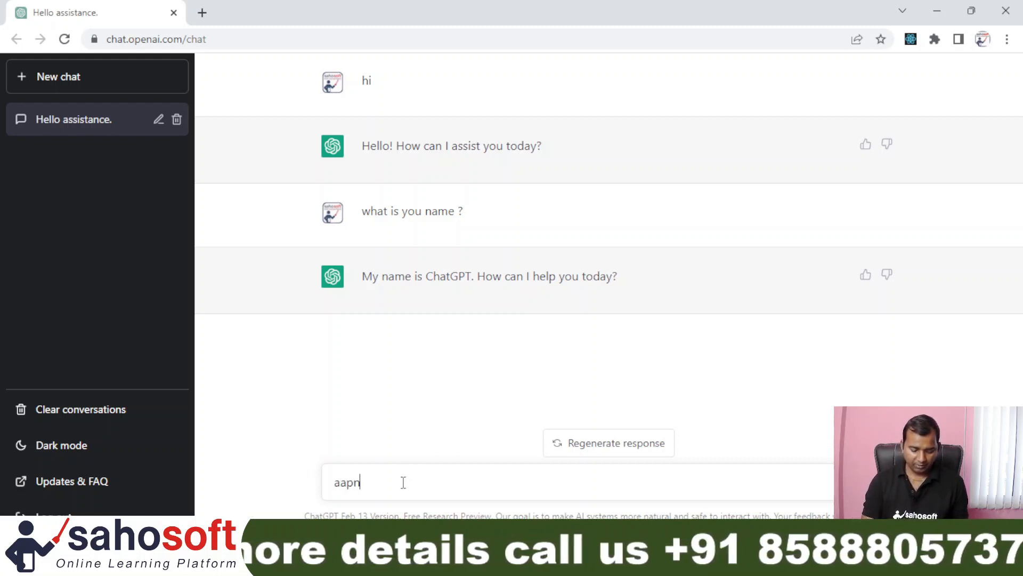
key(BackSpace)
text(ka )
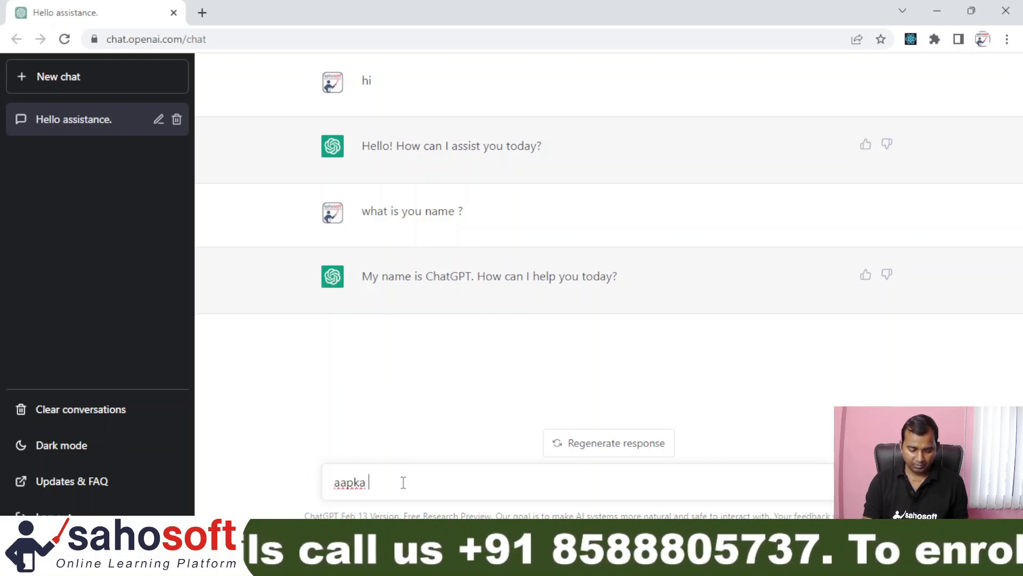
text(name kya hai)
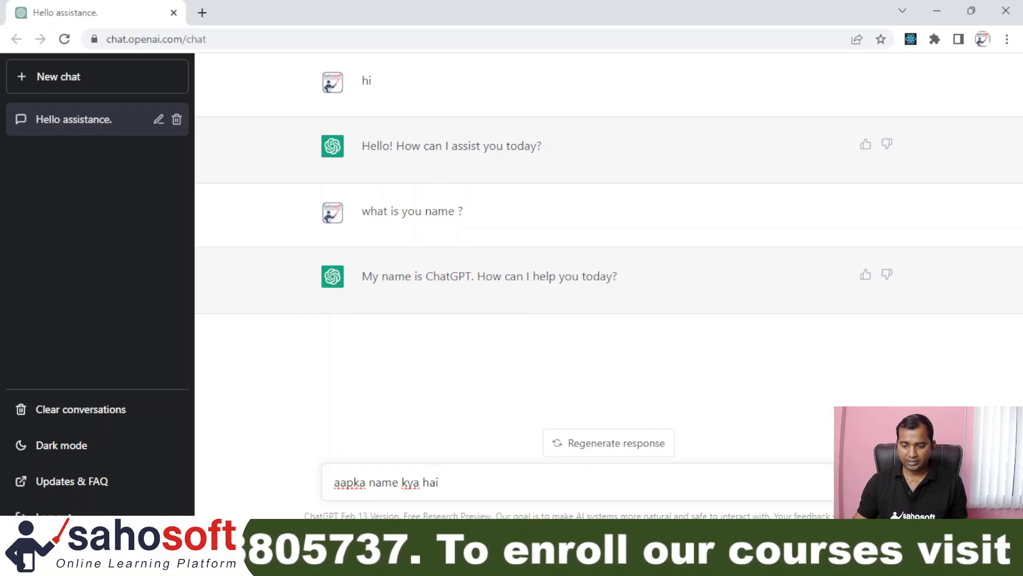
key(Return)
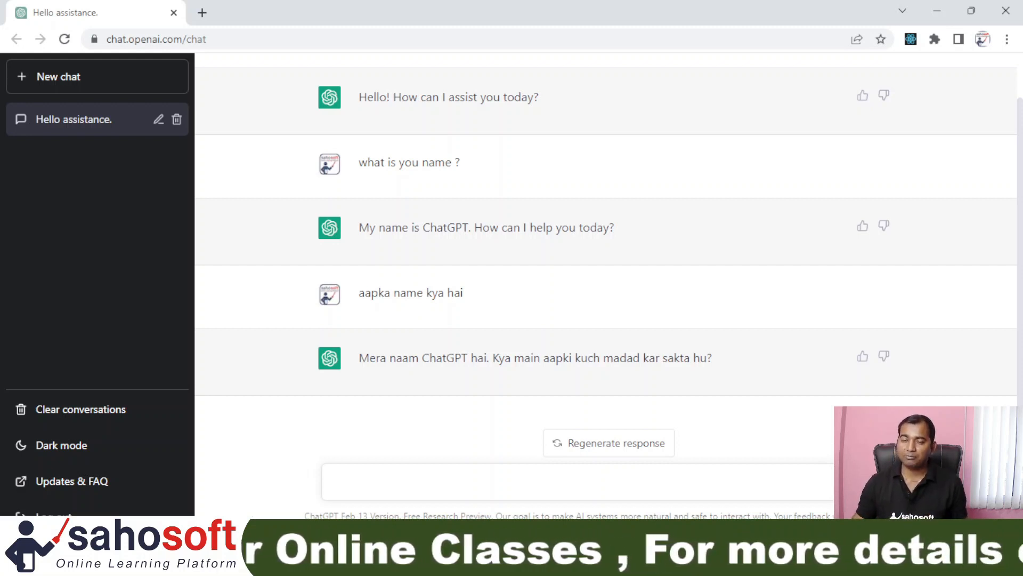
Step: Send the prompt "write a easy on mahatma gandhi in 500 words" in the same conversation
click(409, 479)
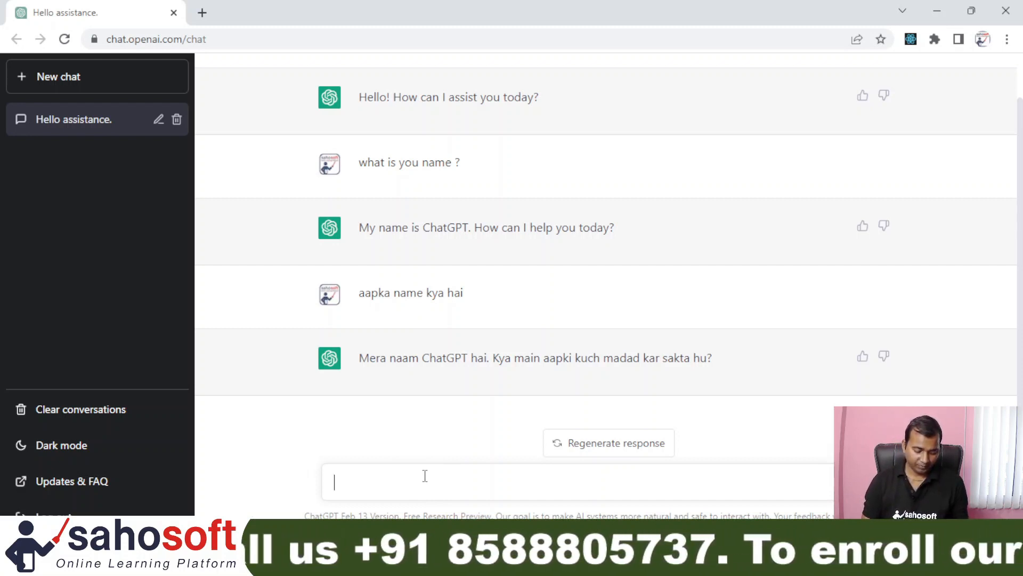
text(wiri)
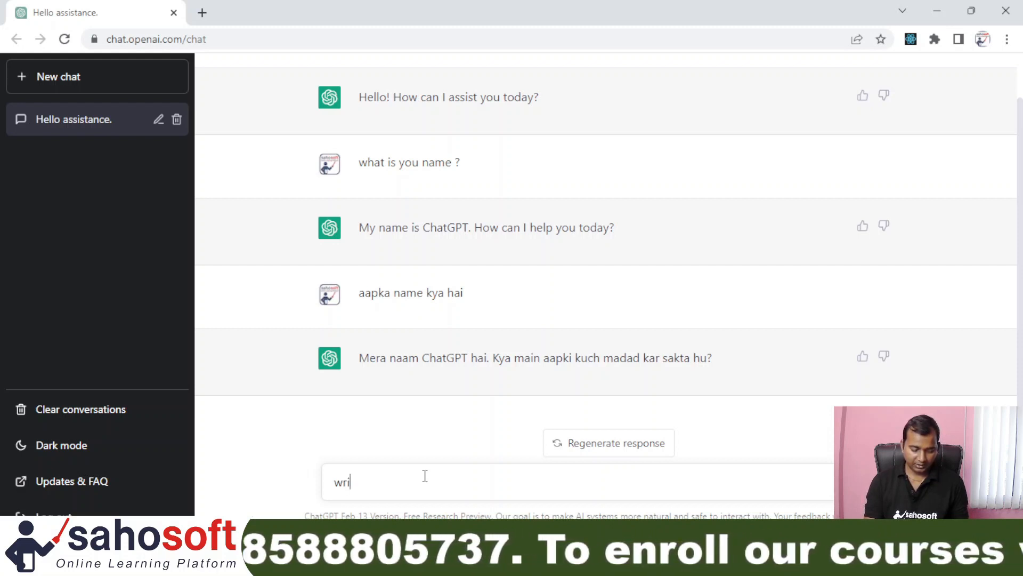
text(te a )
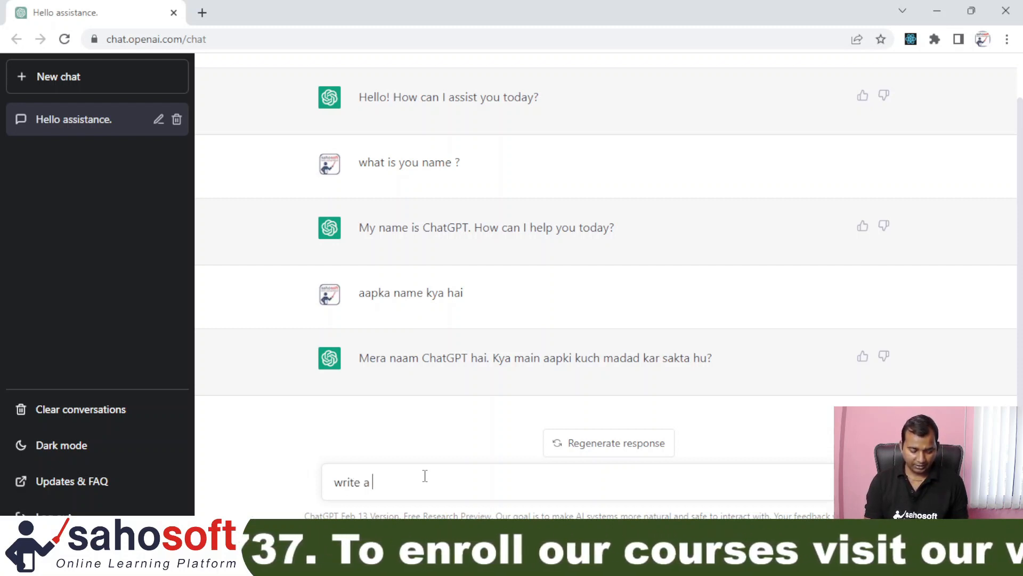
text(easy on mahat)
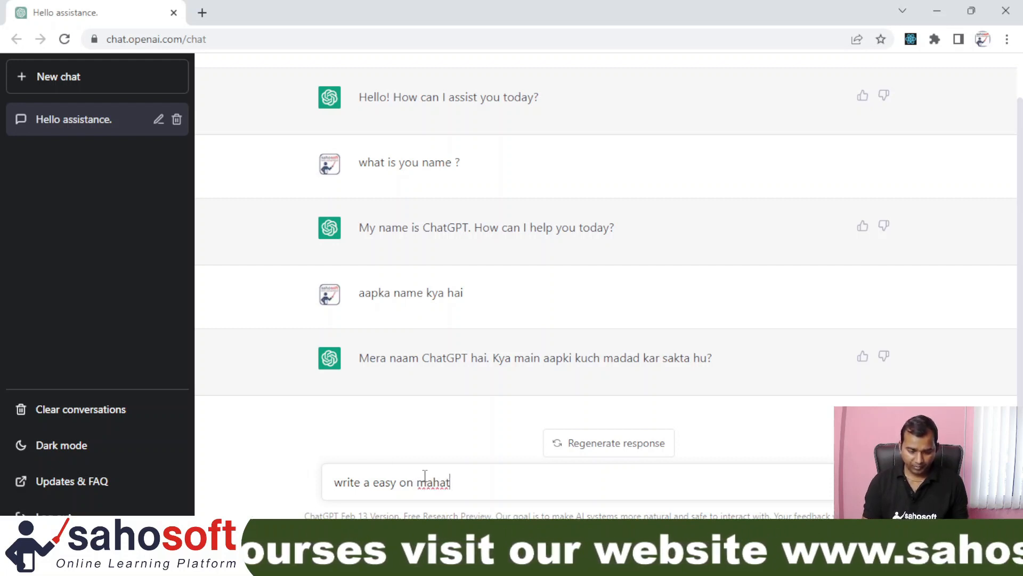
text(ma gandh)
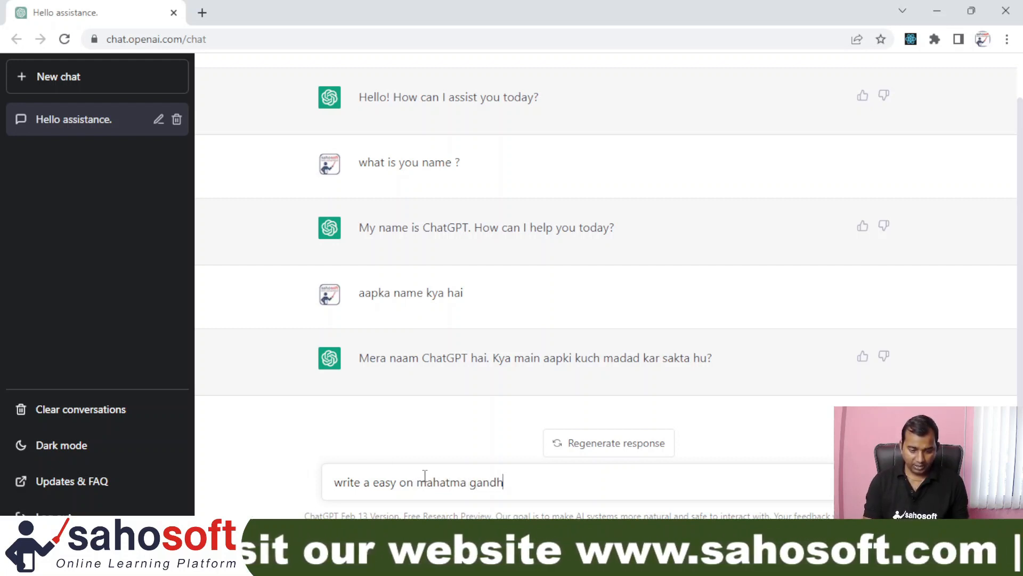
text(i in 5)
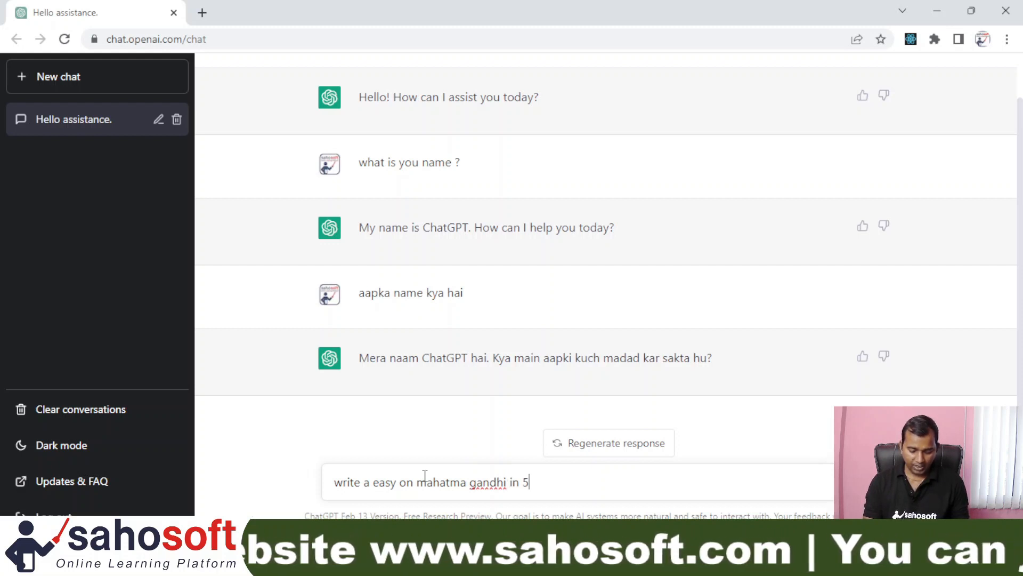
text(00 word)
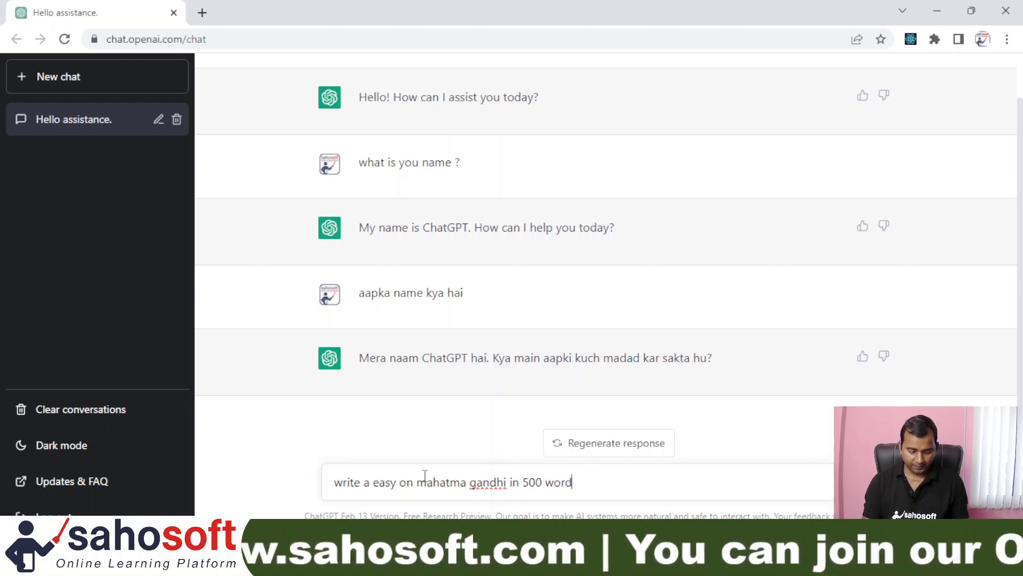
text(s)
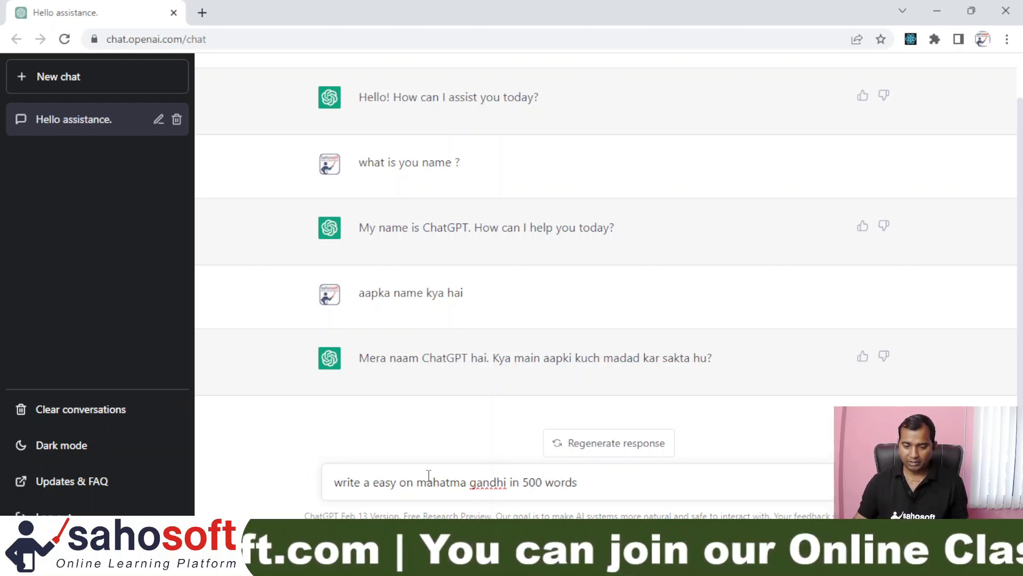
key(Return)
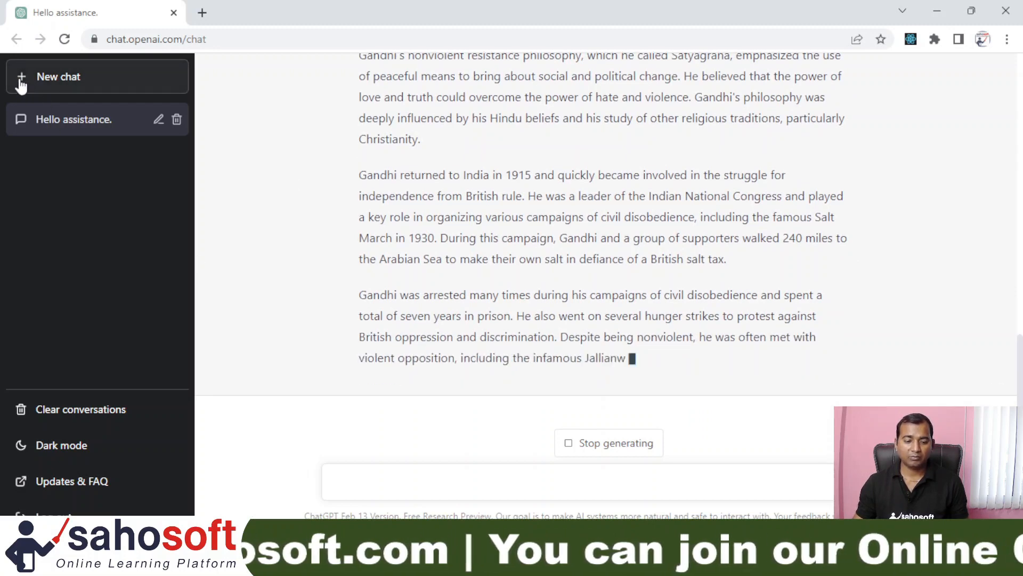
Step: Start a new conversation and send the prompt "how to code"
click(21, 84)
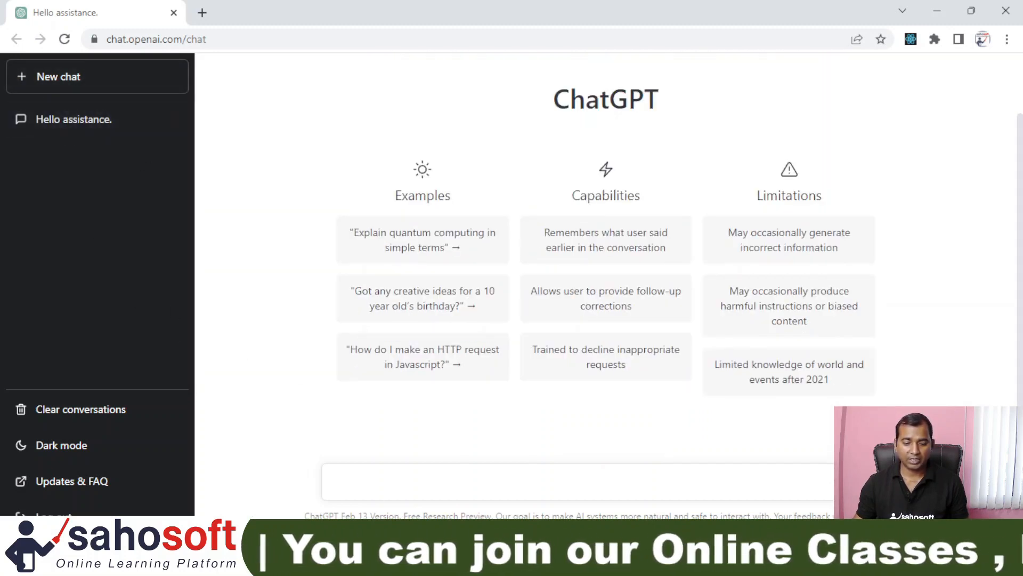
click(395, 480)
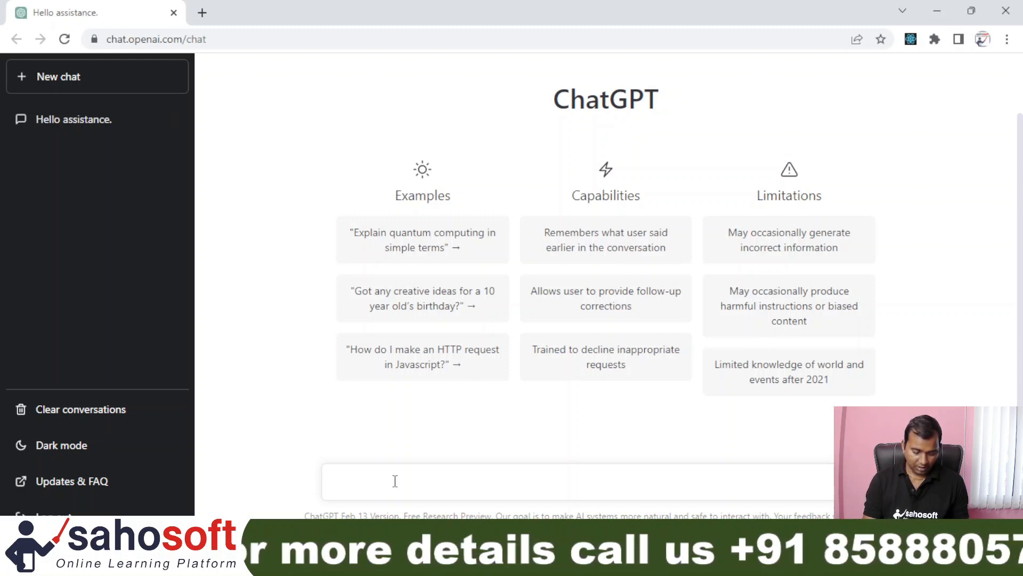
text(how to cod)
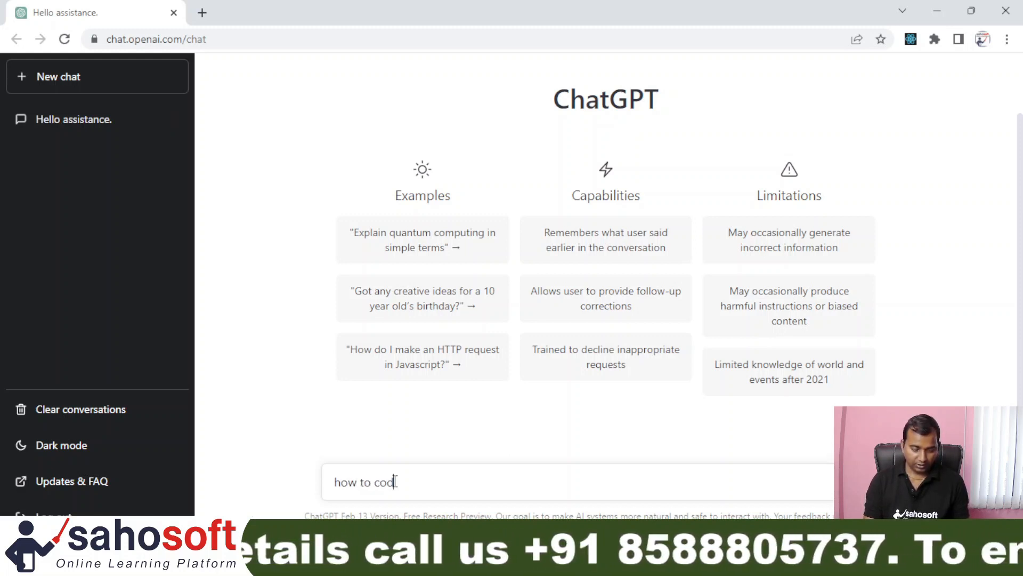
text(e)
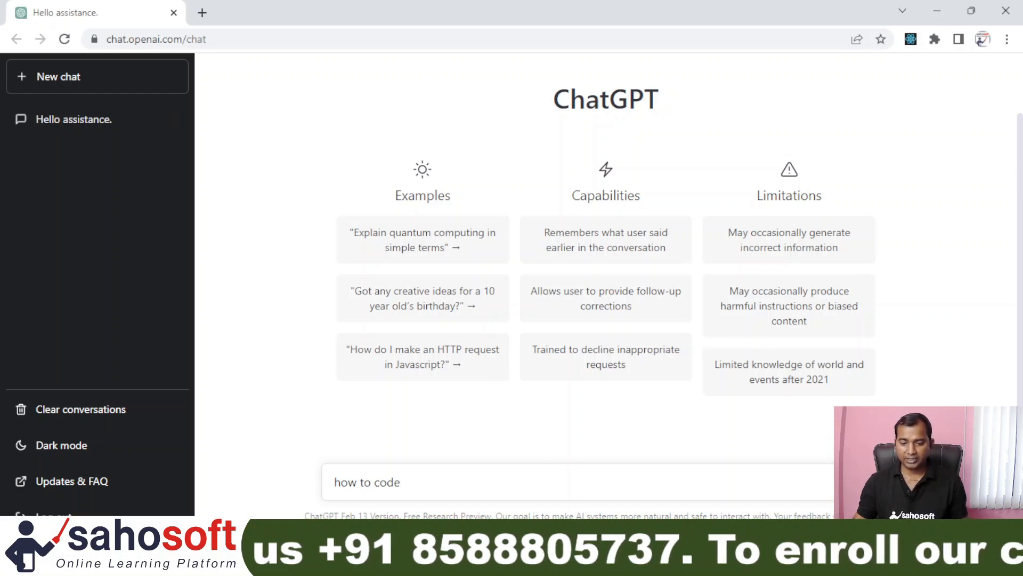
key(Return)
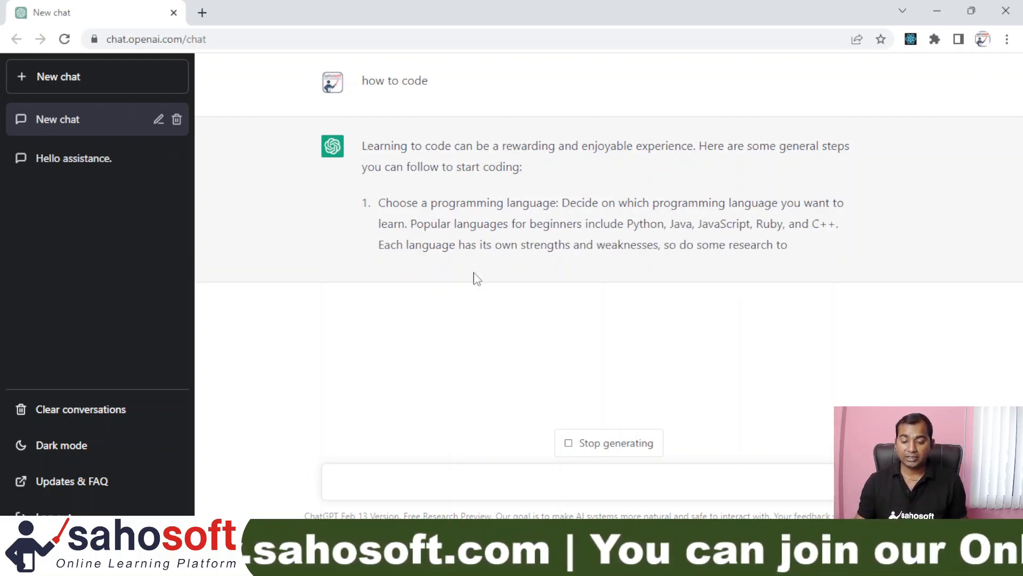
Step: Stop the answer to "how to code", regenerate it, and stop the regenerated answer partway
click(594, 452)
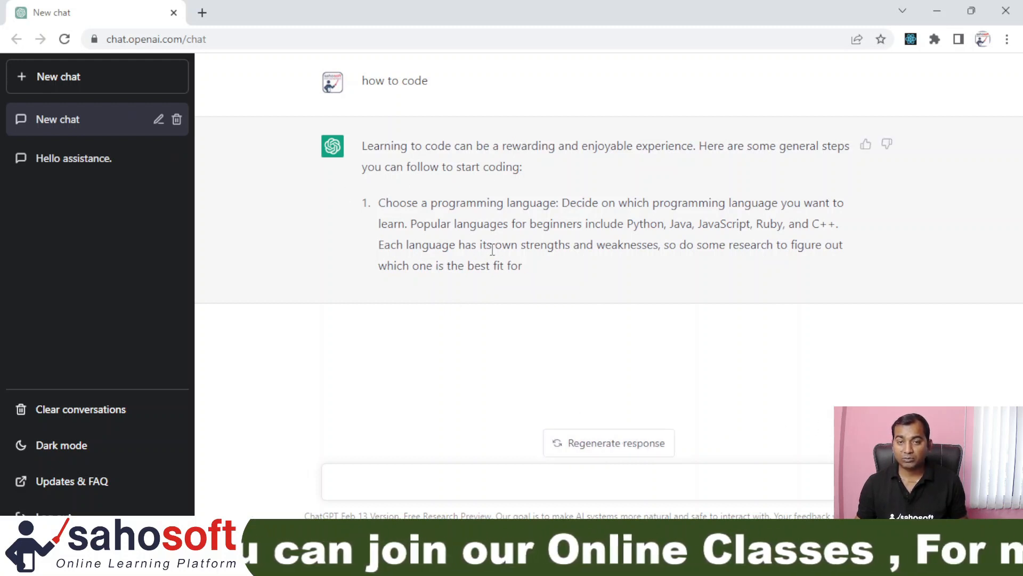
click(597, 451)
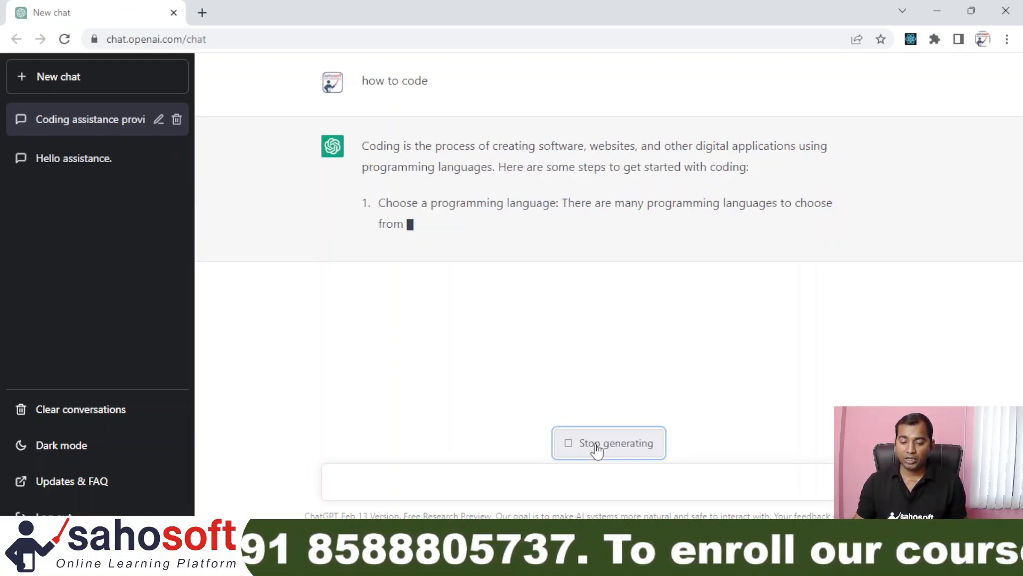
click(597, 448)
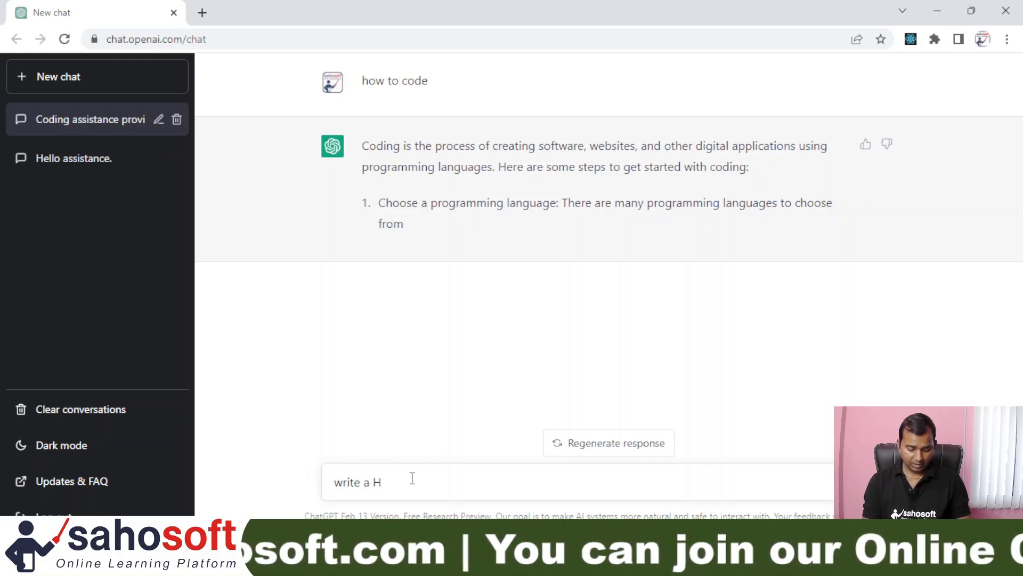
Step: Send the prompt "write a Html code to create table" and stop the answer during the explanation after the code
text(tml co)
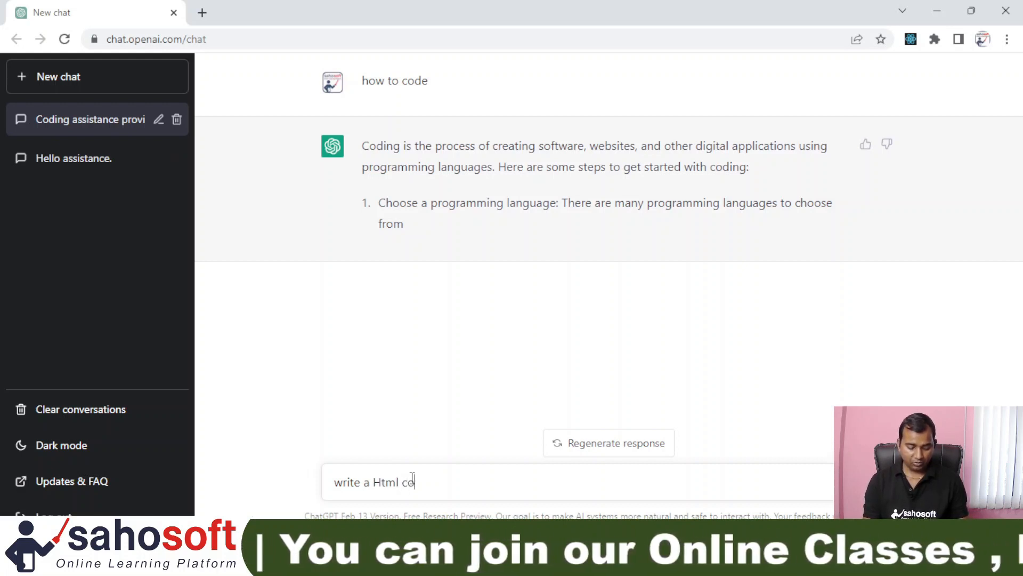
text(de to cr)
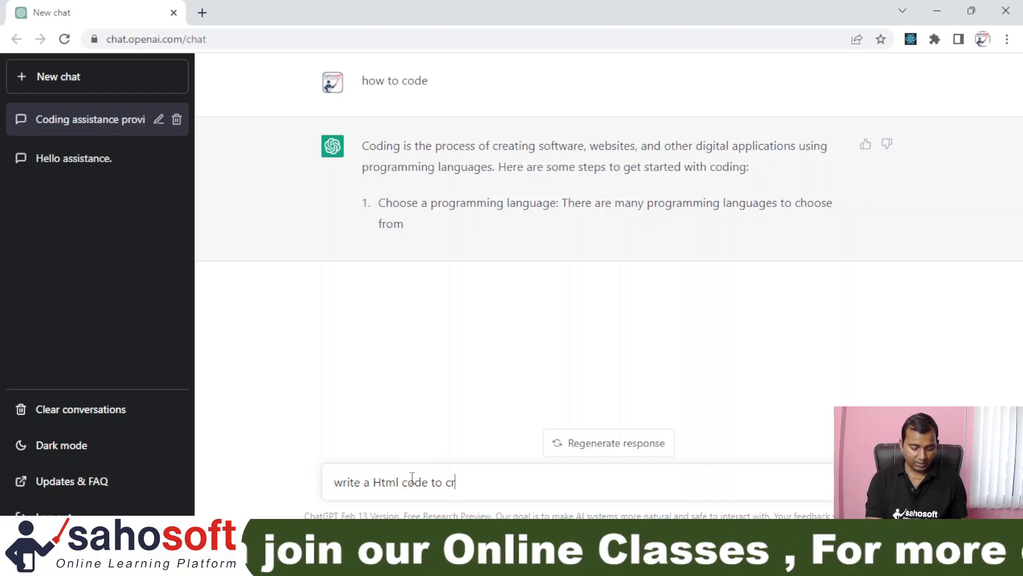
text(eate t)
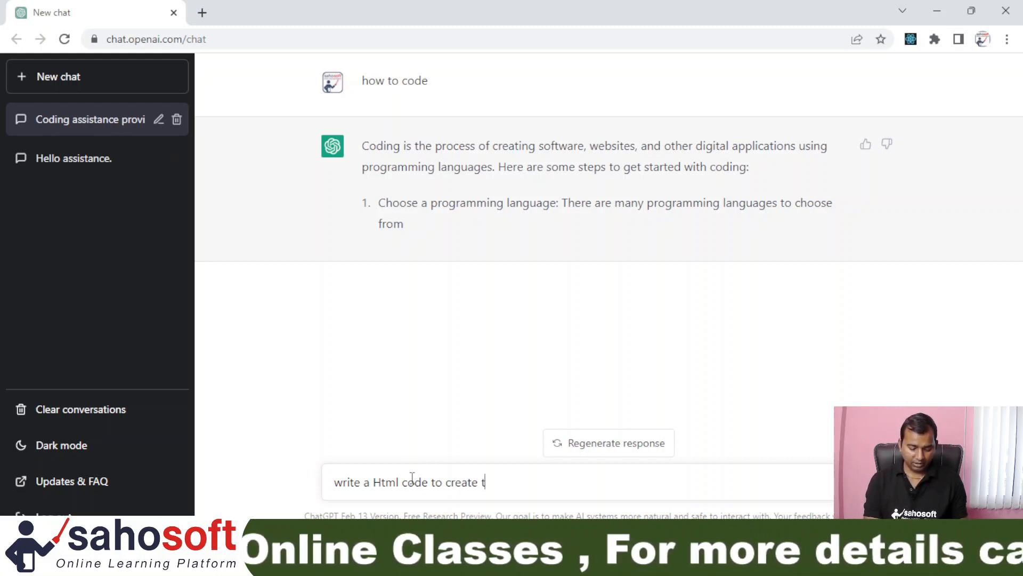
text(able)
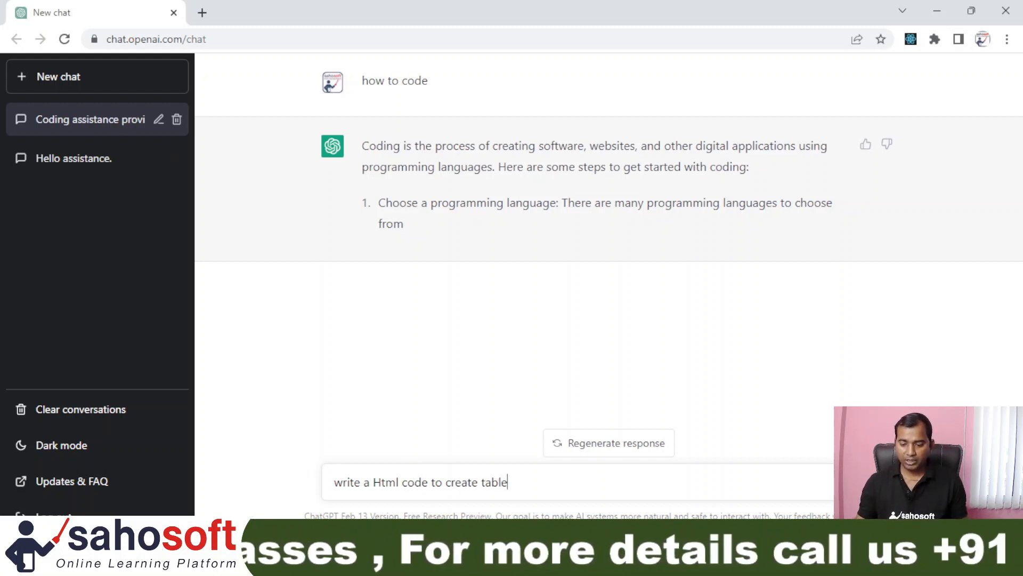
key(Return)
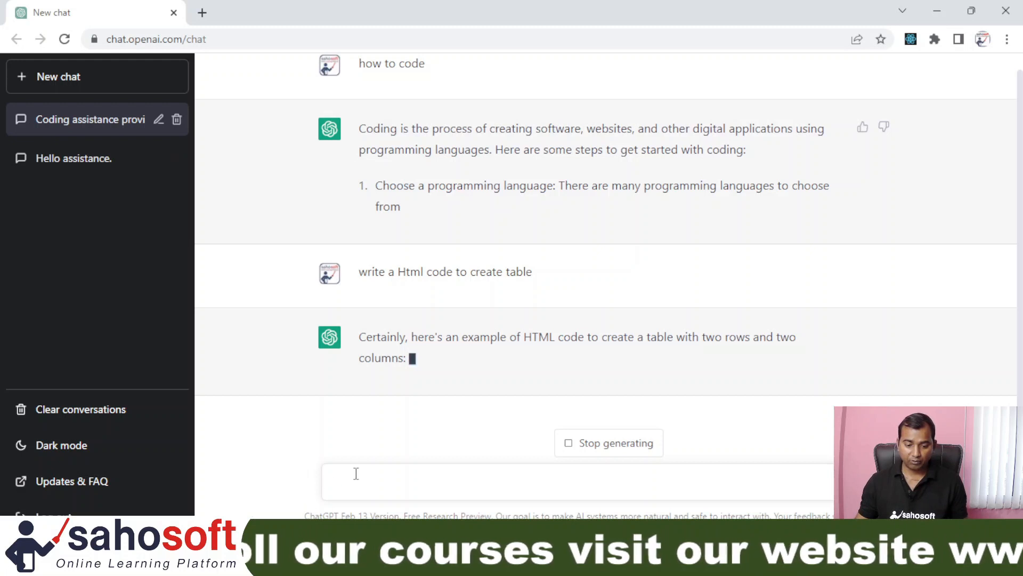
text(5)
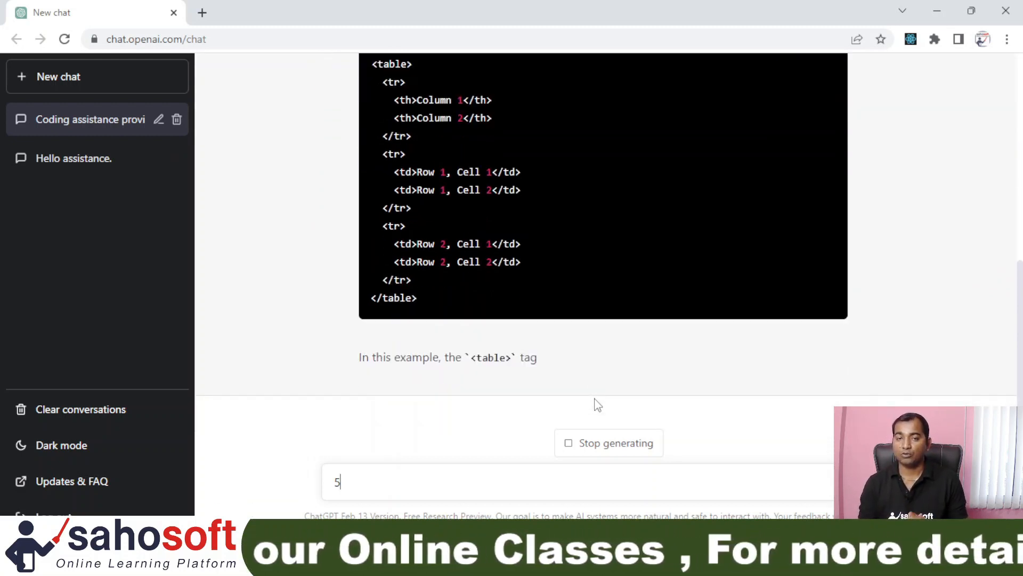
click(610, 446)
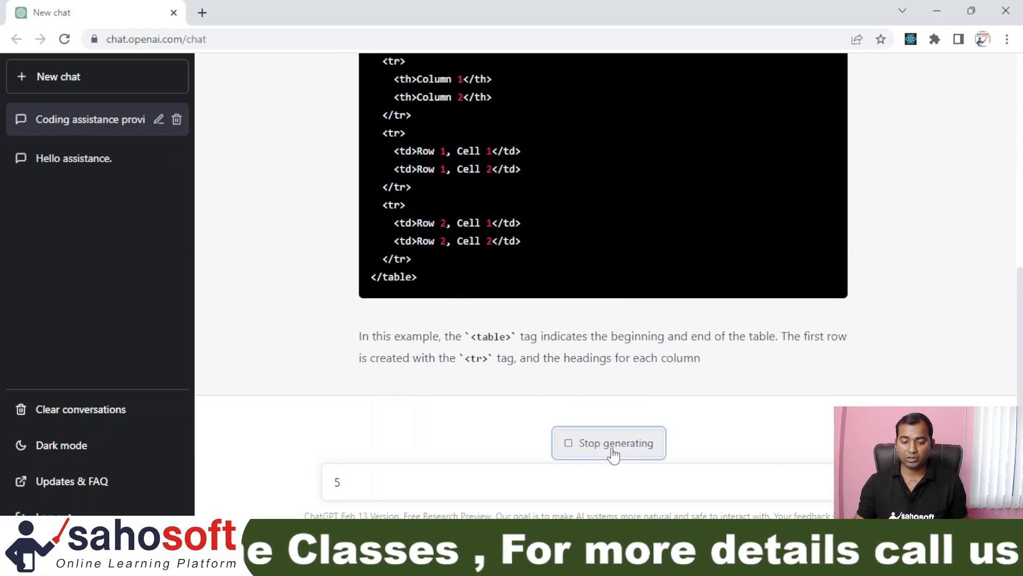
Step: Start another new conversation and send the example prompt "How do I make an HTTP request in Javascript?"
click(32, 82)
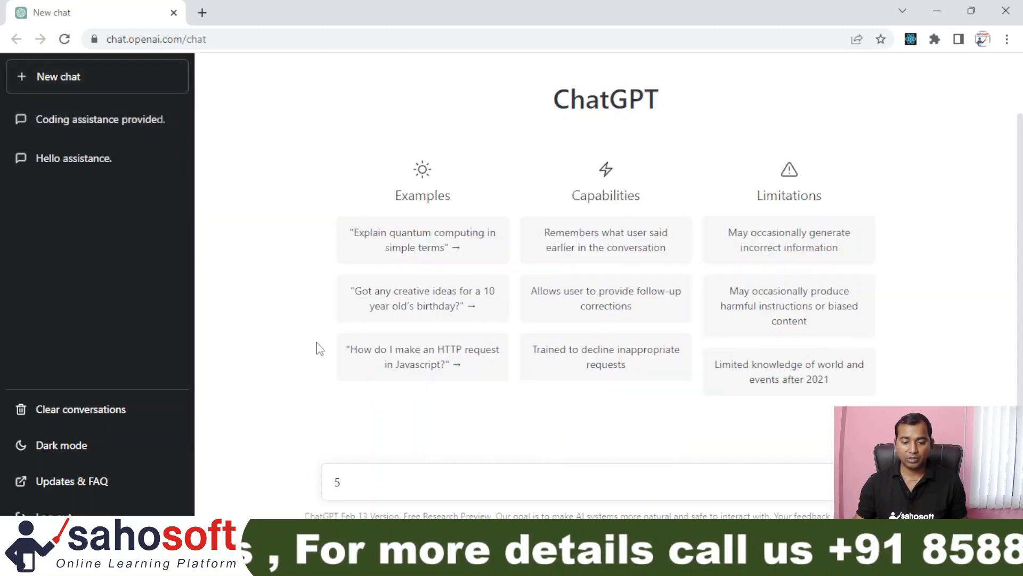
click(445, 363)
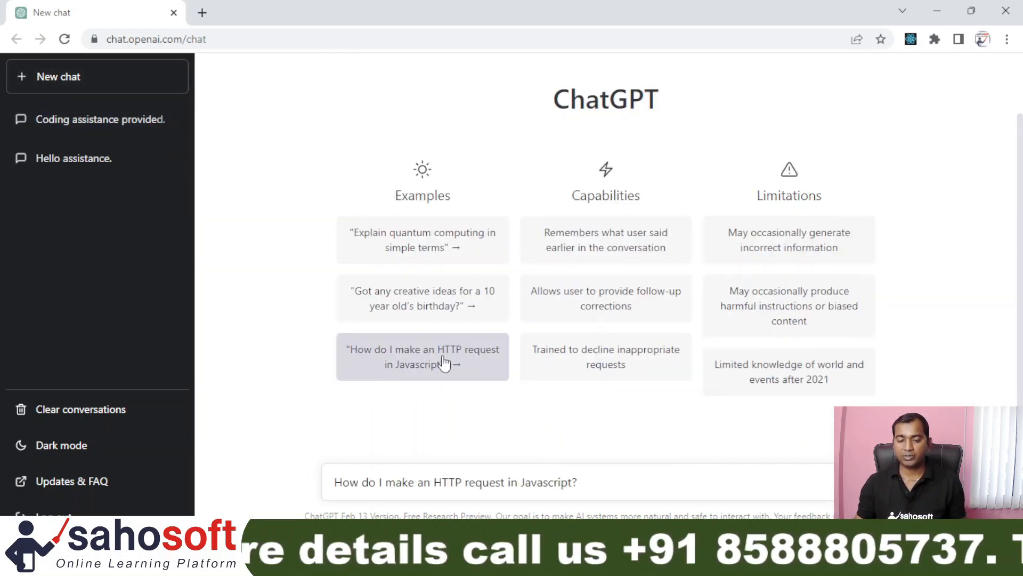
key(Return)
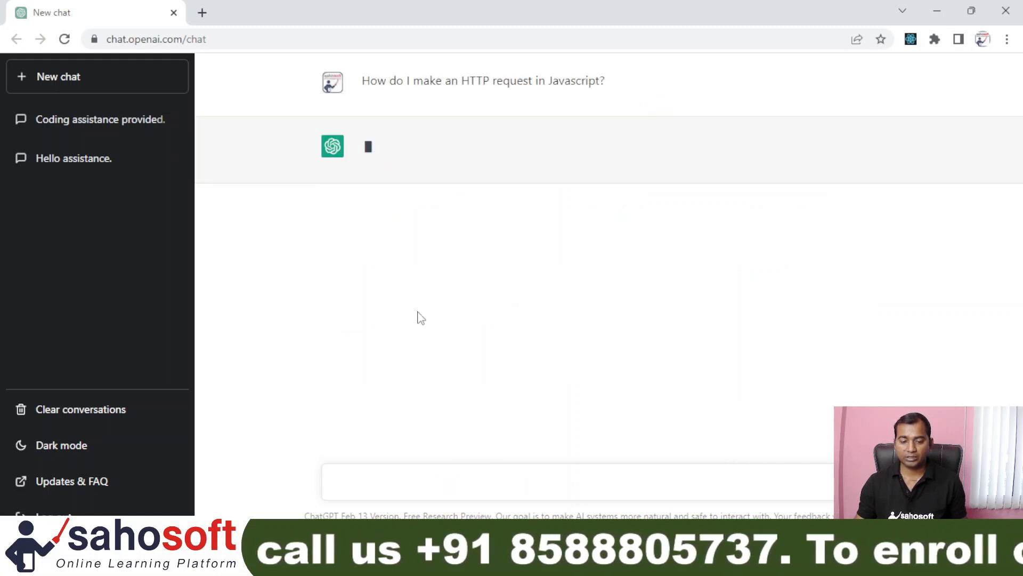